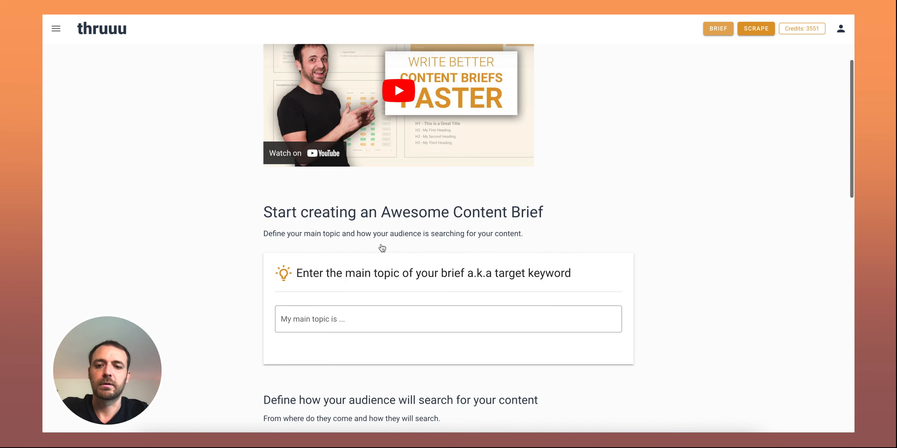
Create a content brief on the main topic "seo content" using the Simple Brief template and look over its prefilled content
left_click(339, 222)
type("seo content")
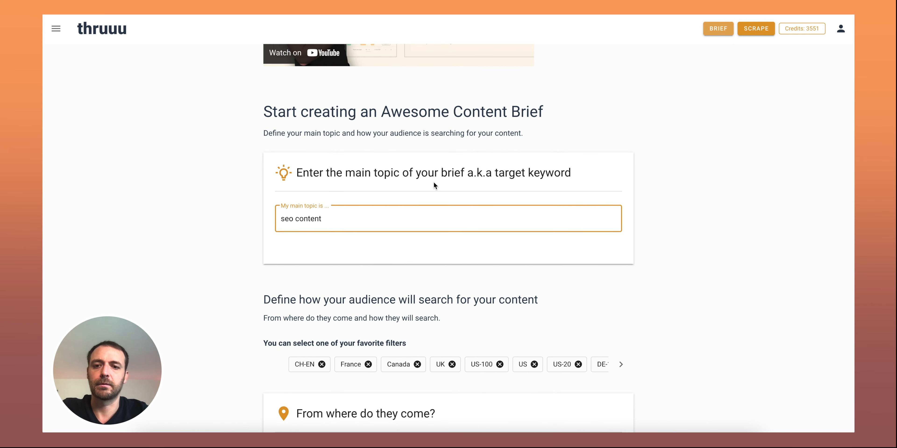
scroll(433, 181, "down", 20)
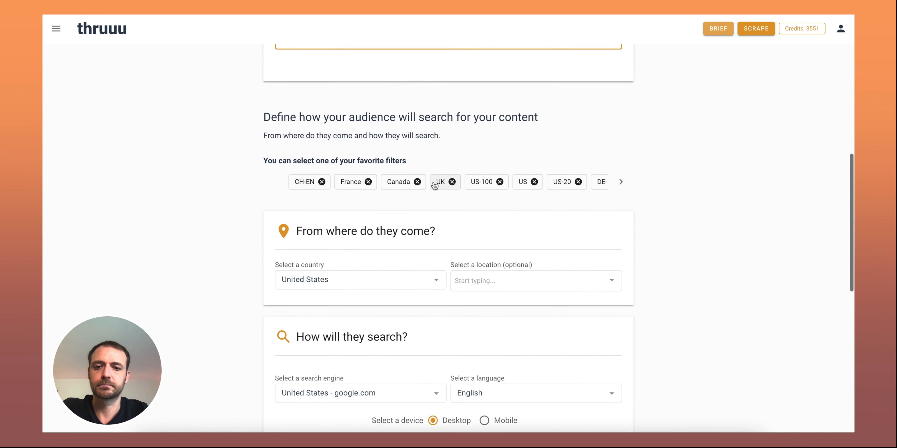
left_click(345, 216)
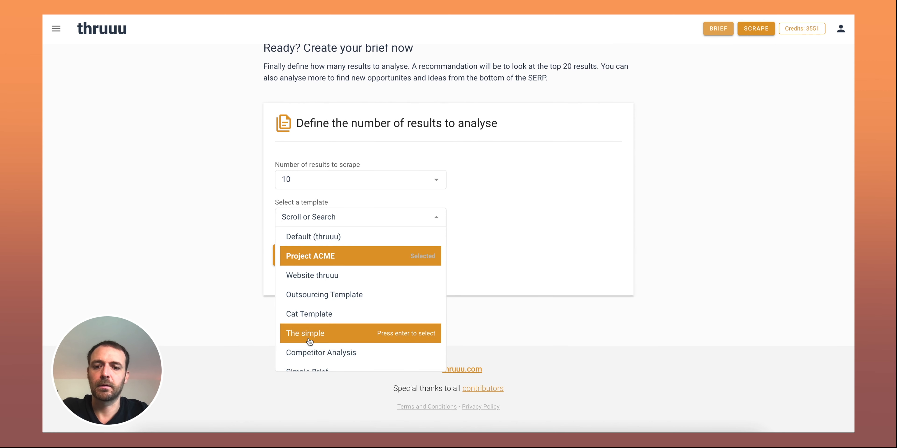
scroll(314, 341, "down", 1)
left_click(308, 362)
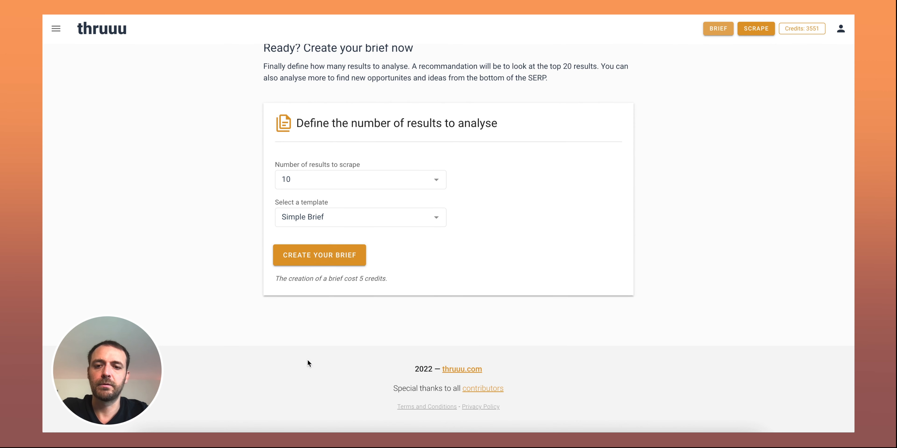
left_click(332, 255)
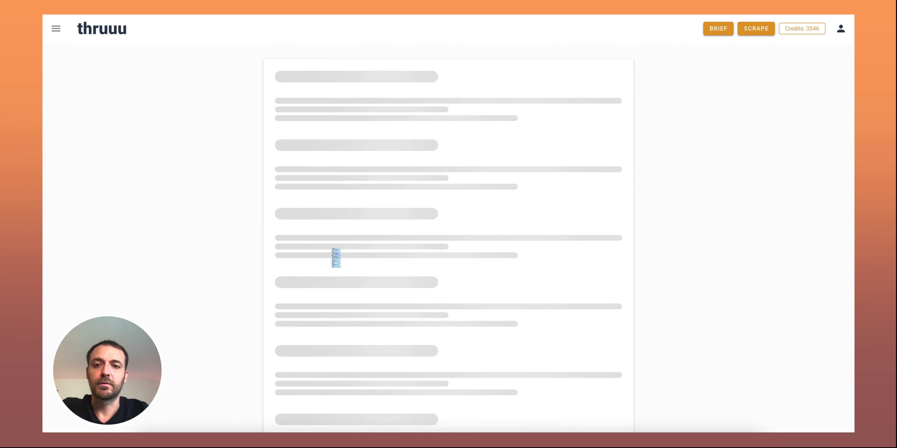
scroll(453, 199, "down", 5)
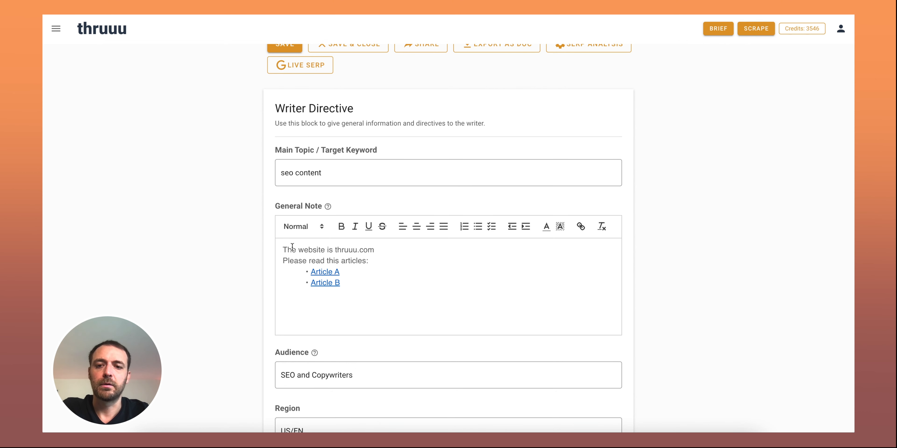
scroll(421, 251, "down", 2)
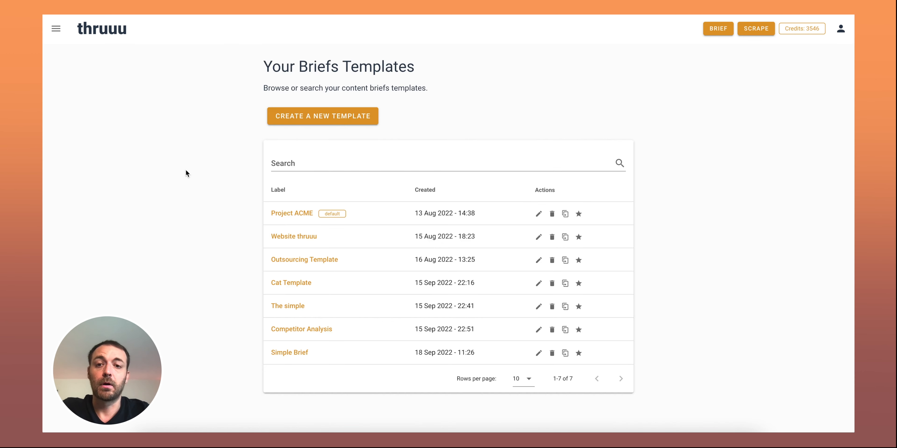
Start a new brief template and add the Writer Directive element to it
left_click(323, 119)
scroll(351, 198, "down", 1)
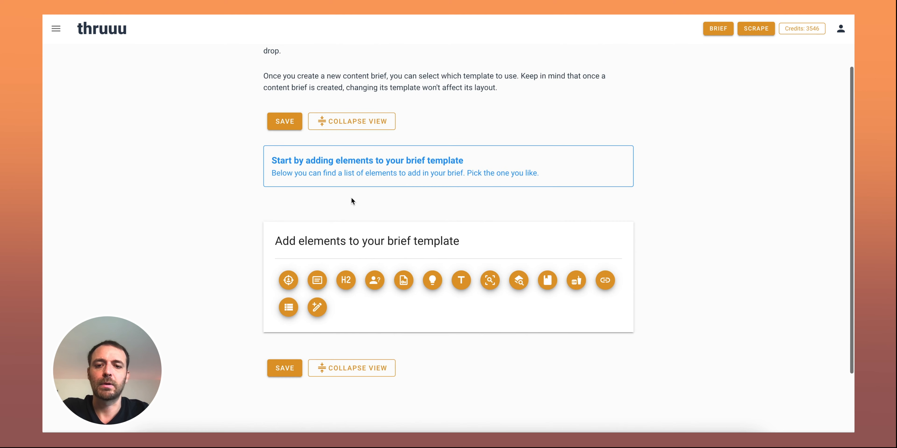
left_click(288, 280)
scroll(408, 206, "down", 3)
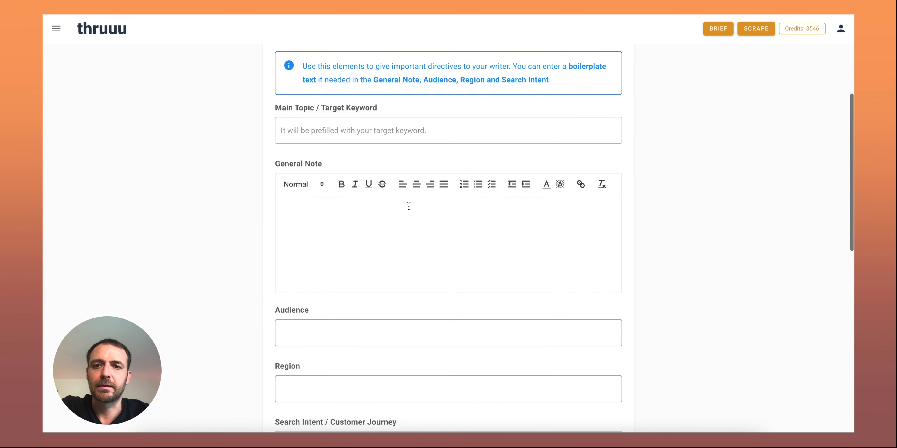
scroll(408, 206, "up", 4)
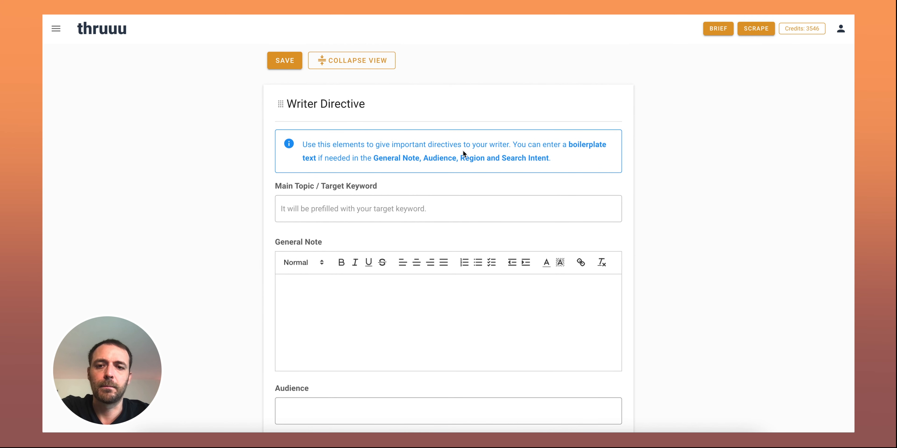
scroll(463, 153, "down", 1)
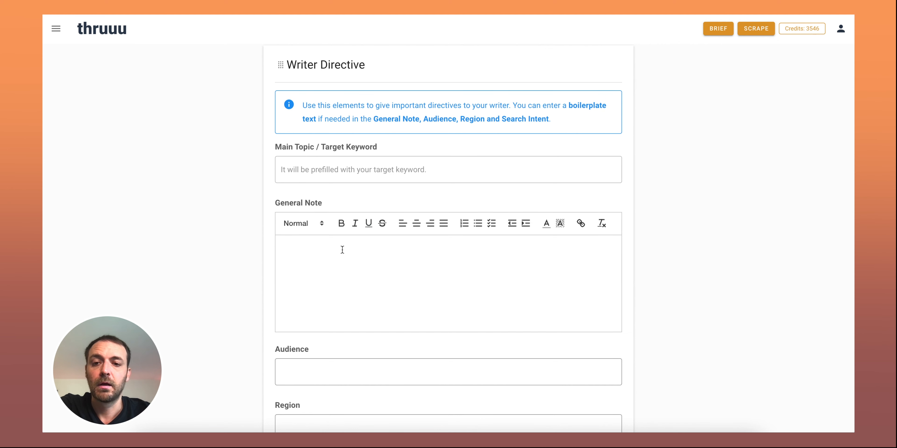
scroll(421, 243, "down", 3)
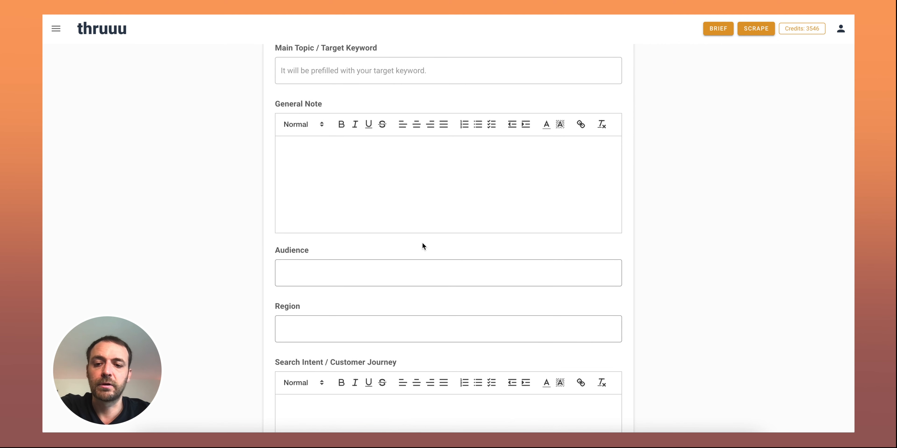
Add the Article Summary element below the Writer Directive in the brief template
scroll(422, 243, "down", 1)
scroll(423, 244, "down", 2)
scroll(422, 243, "down", 8)
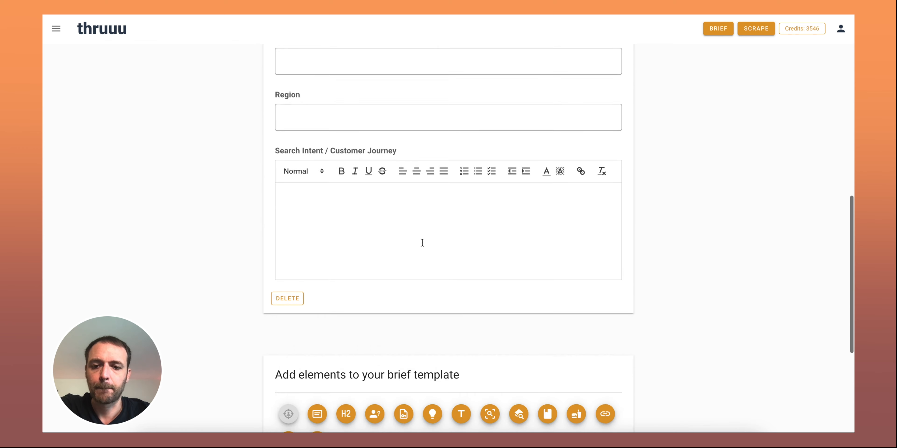
left_click(320, 255)
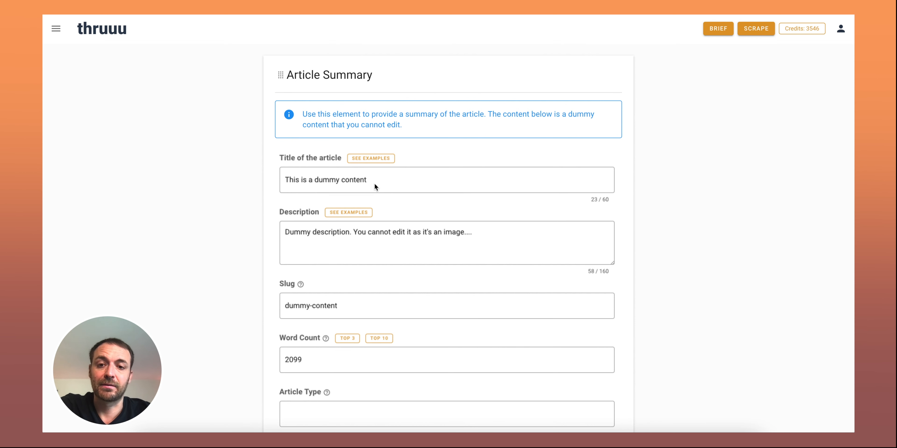
Add the Outline element and the Frequent Questions element after the Article Summary
scroll(391, 174, "down", 1)
scroll(400, 204, "down", 1)
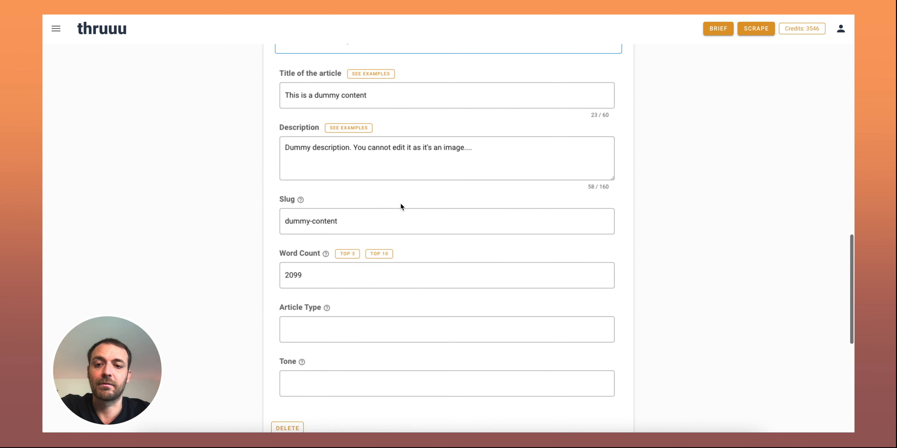
scroll(382, 274, "down", 1)
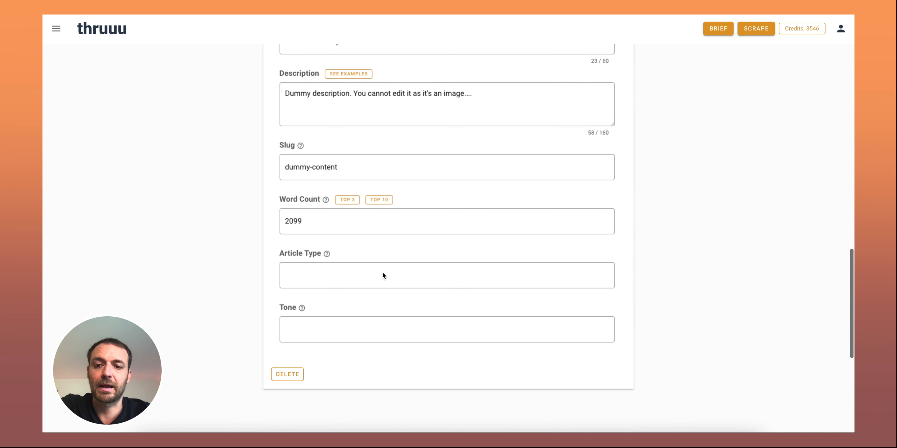
scroll(382, 272, "down", 4)
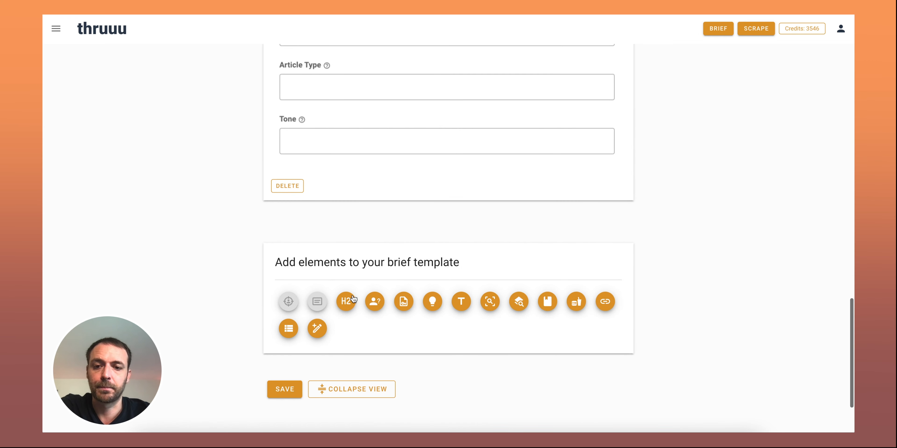
left_click(348, 300)
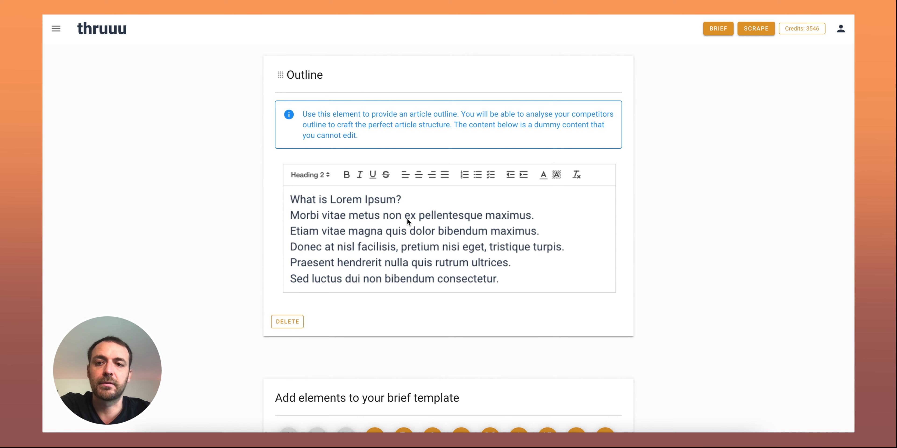
scroll(407, 219, "down", 5)
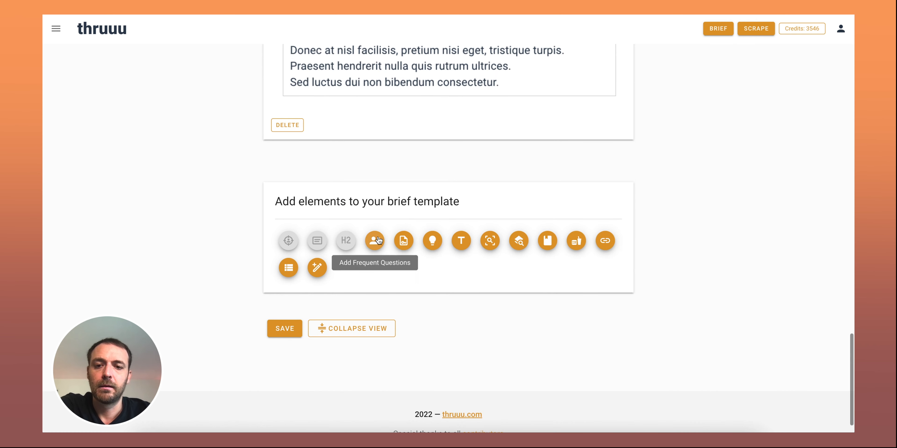
left_click(375, 241)
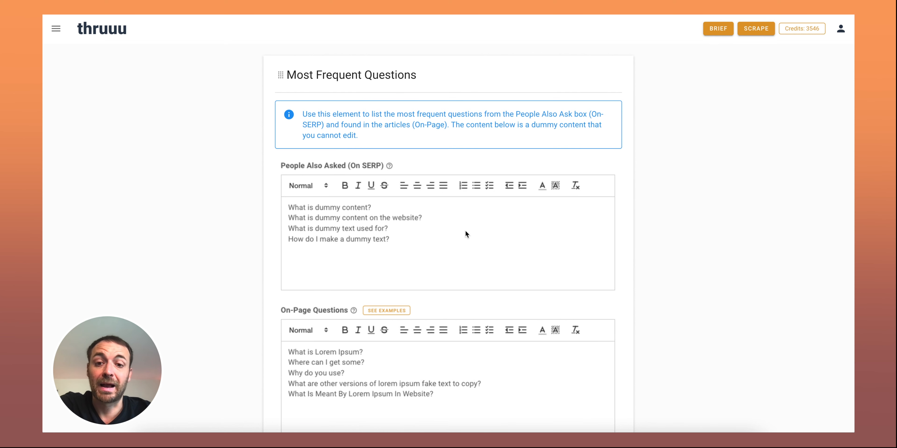
Add the Top Topics and SERP Insights elements after the Most Frequent Questions block
scroll(467, 234, "down", 2)
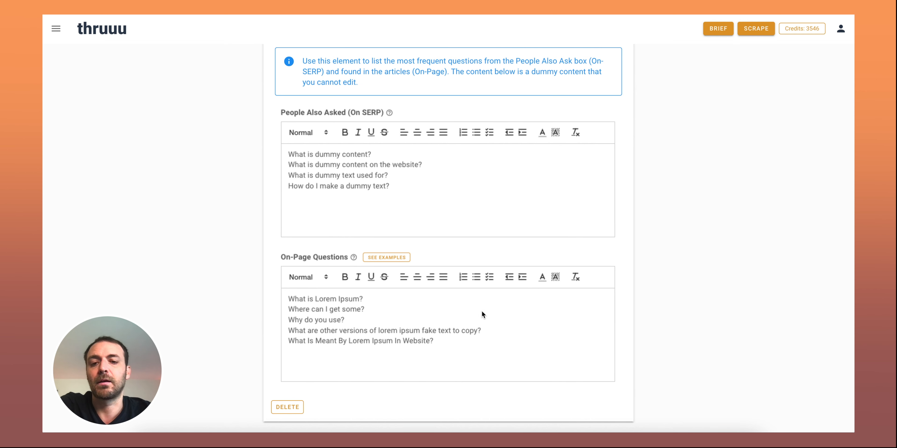
scroll(494, 305, "down", 10)
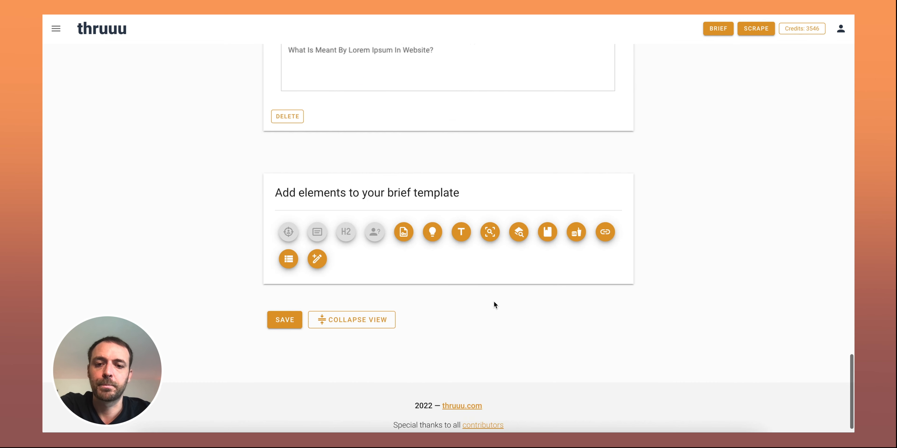
left_click(409, 234)
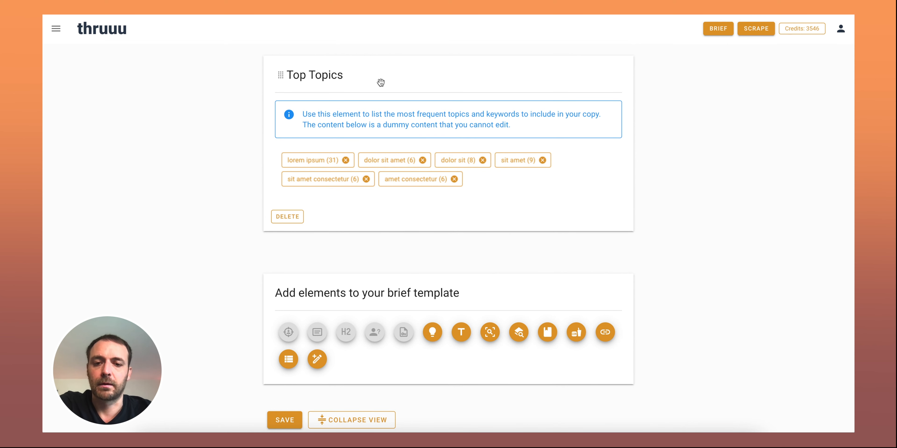
left_click(434, 332)
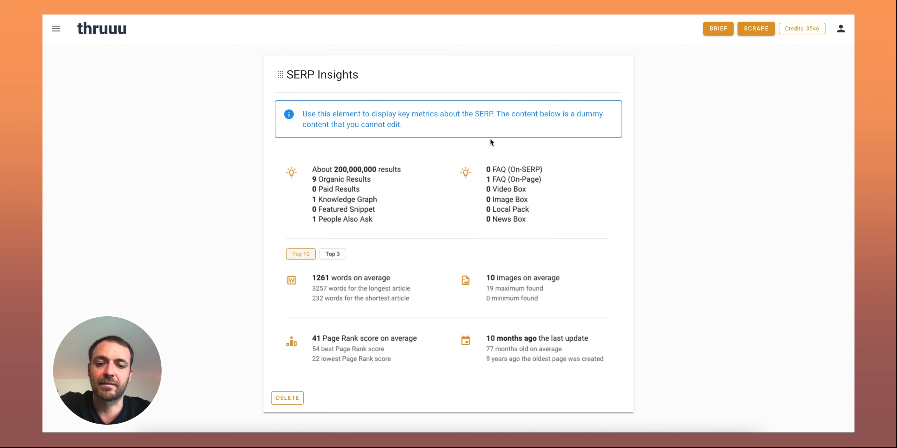
Add the Top Titles and H1 element and the Competitors Analysis element below SERP Insights
scroll(490, 139, "down", 9)
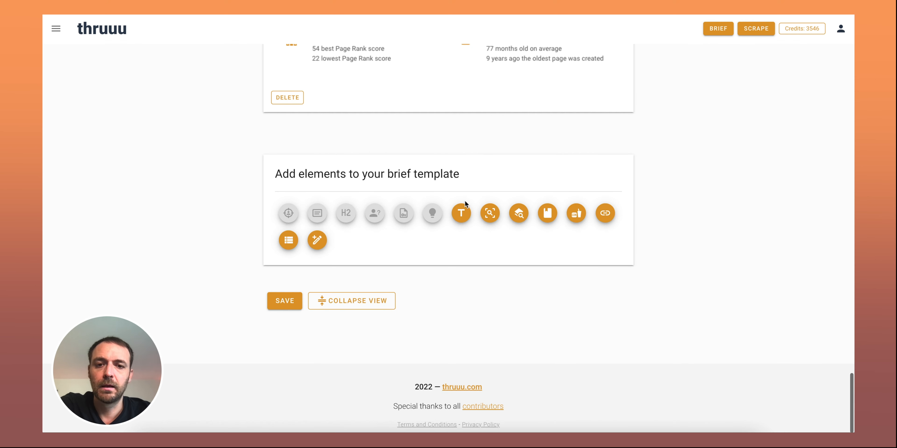
left_click(459, 210)
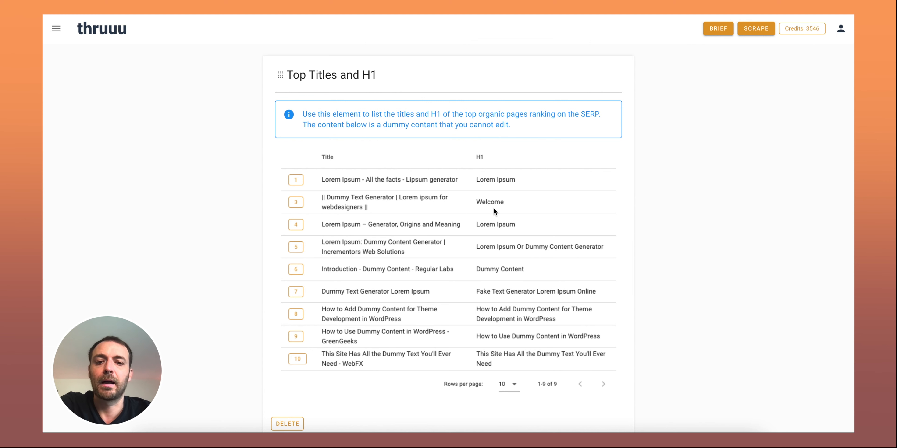
scroll(511, 205, "down", 8)
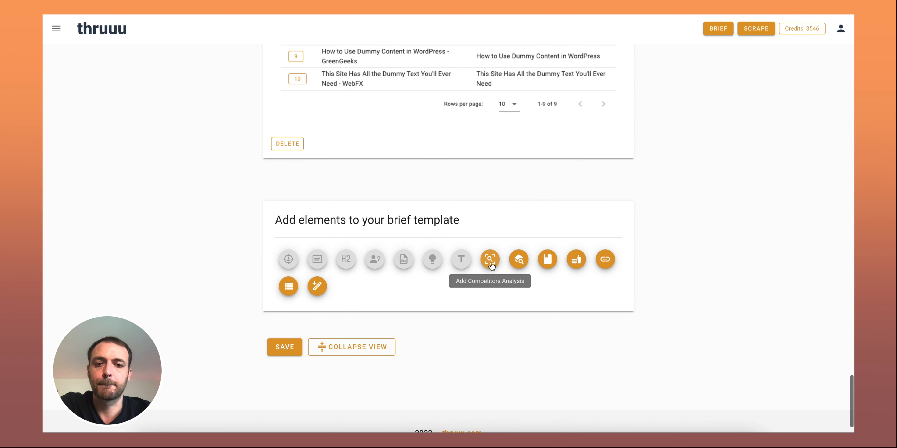
left_click(491, 265)
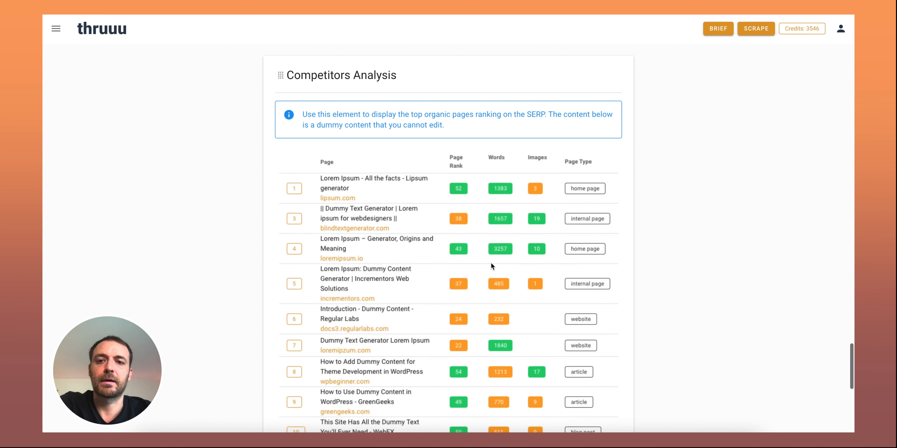
Add the Related Search and Top 5 Cited Sources elements after the Competitors Analysis
scroll(518, 209, "down", 2)
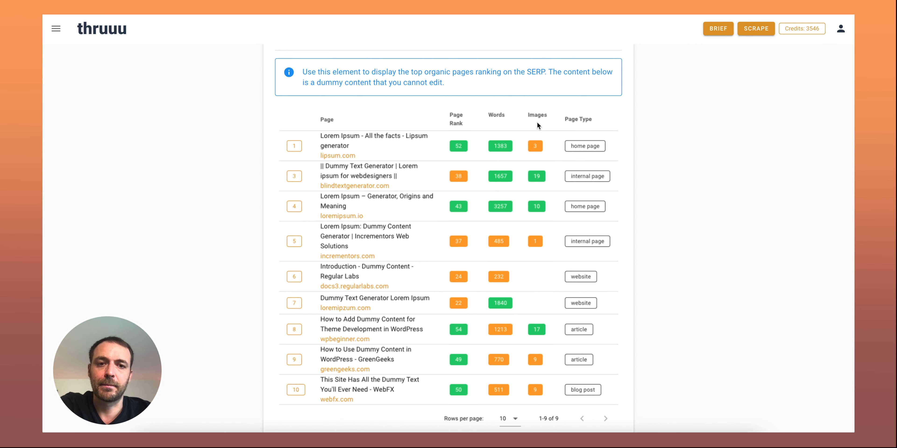
scroll(498, 153, "down", 10)
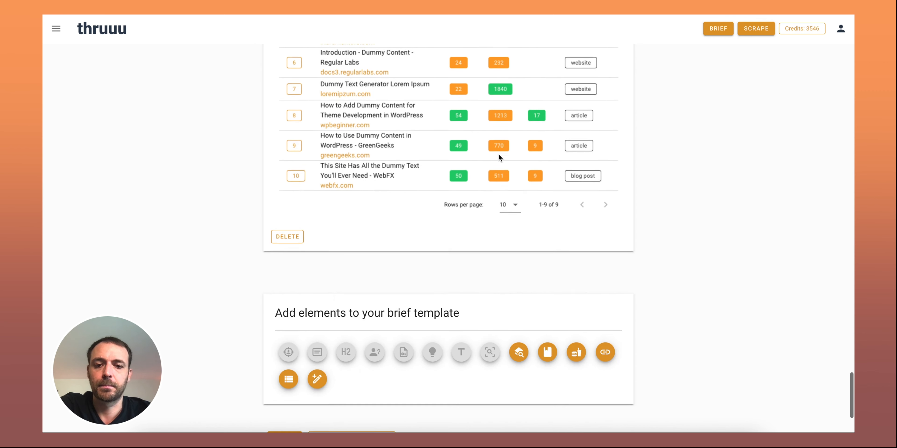
left_click(519, 227)
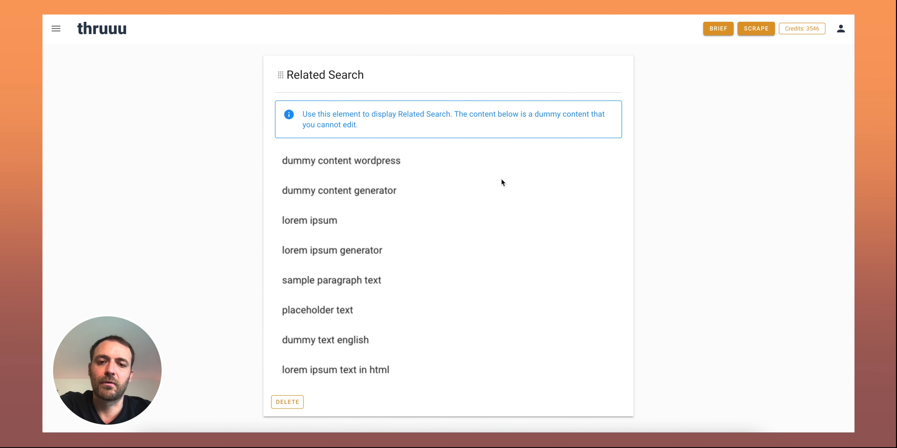
scroll(501, 179, "down", 10)
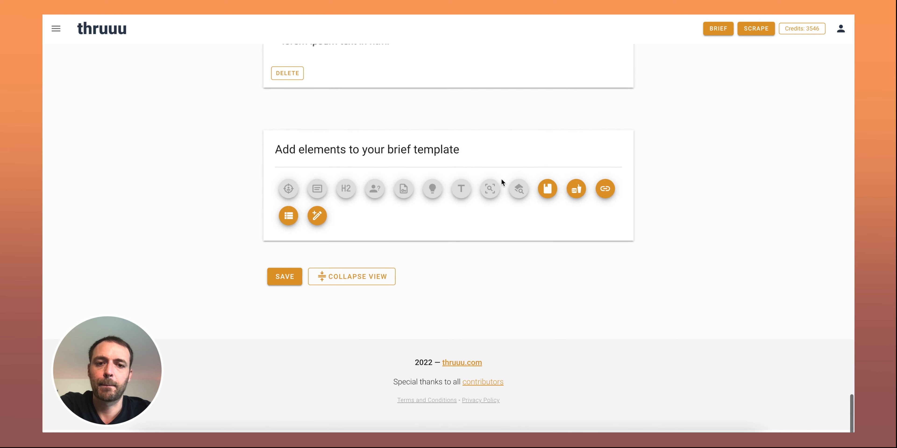
left_click(546, 190)
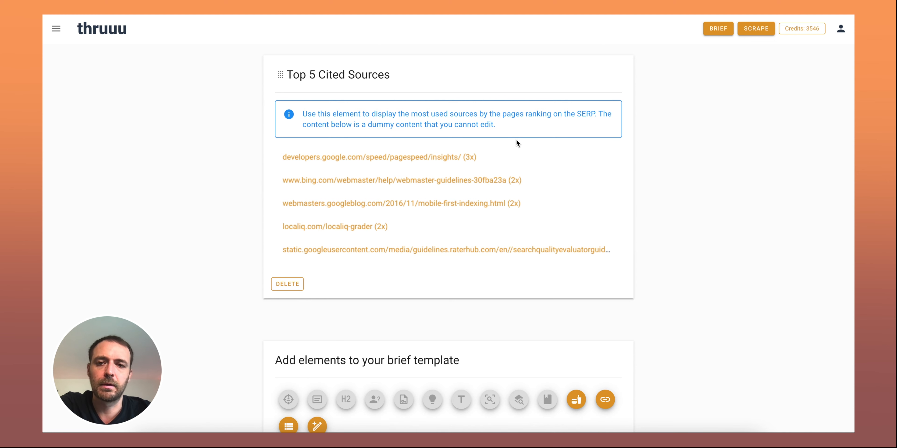
Add the Food for Thought element after Top 5 Cited Sources and look over its reading list
scroll(516, 141, "down", 4)
left_click(578, 286)
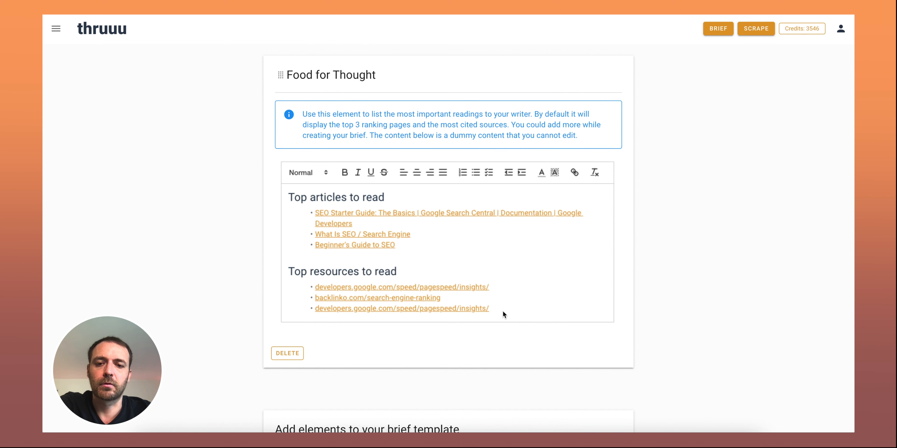
scroll(581, 251, "down", 2)
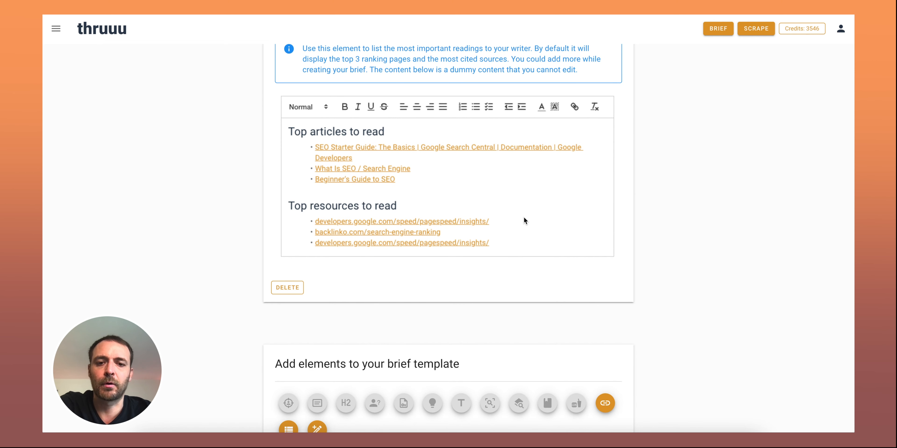
Add the Links element and the Competitors Outlines element after Food for Thought
scroll(525, 220, "down", 3)
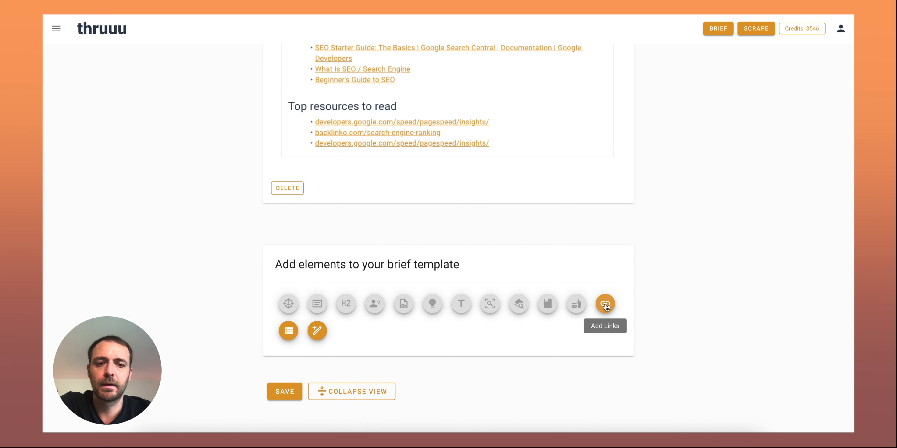
left_click(606, 306)
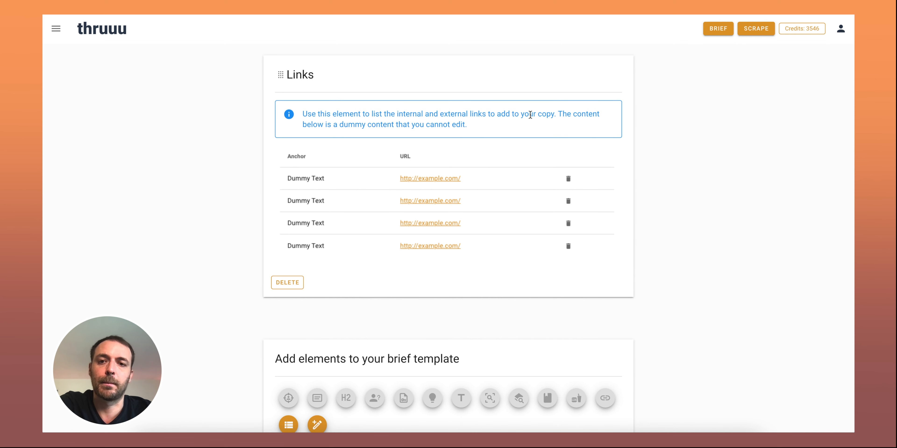
scroll(530, 115, "down", 5)
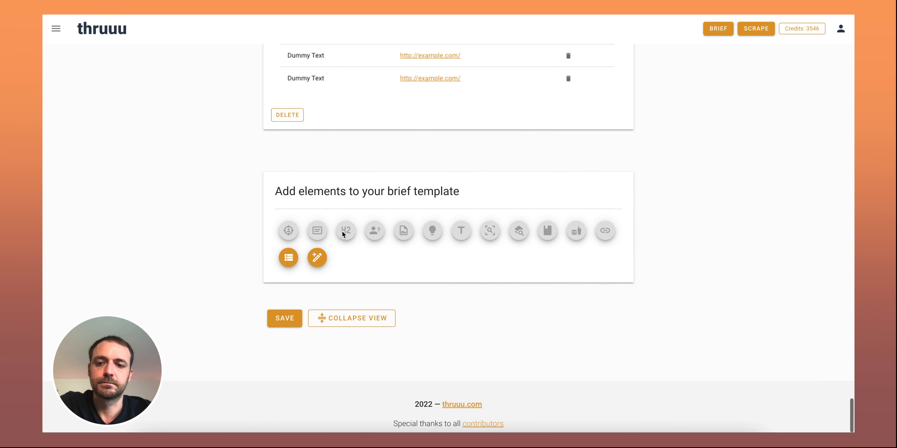
left_click(291, 258)
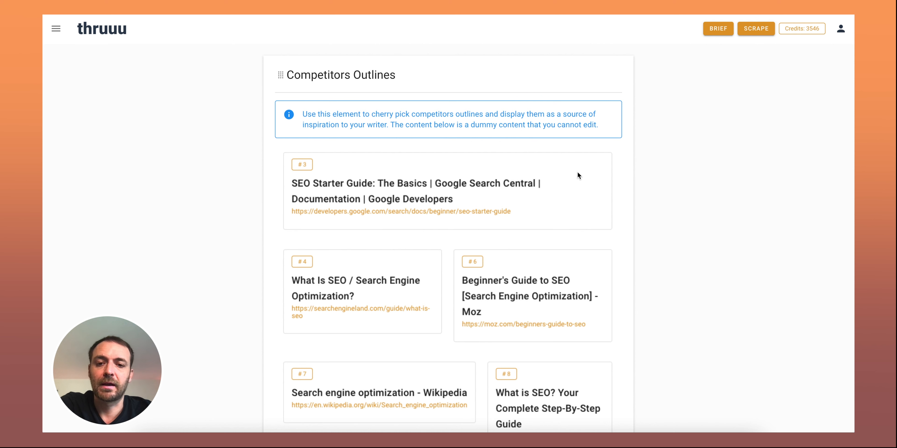
Look over the Competitors Outlines sample content and add a Free Text element below it
scroll(577, 171, "down", 1)
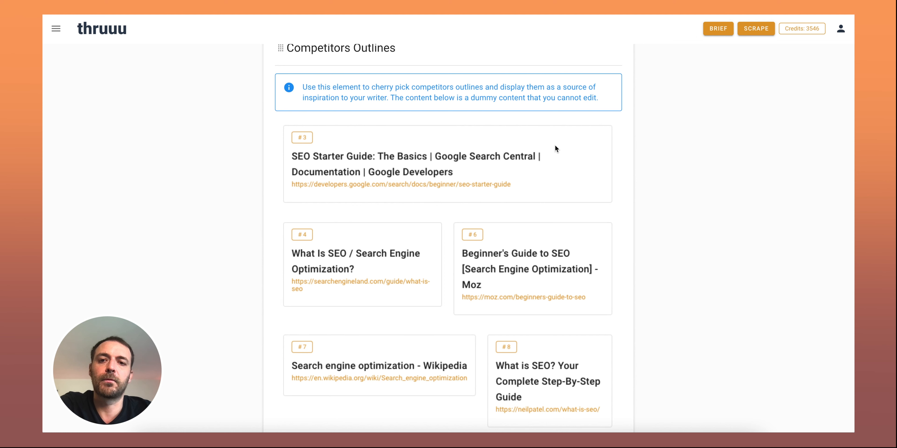
scroll(555, 145, "down", 1)
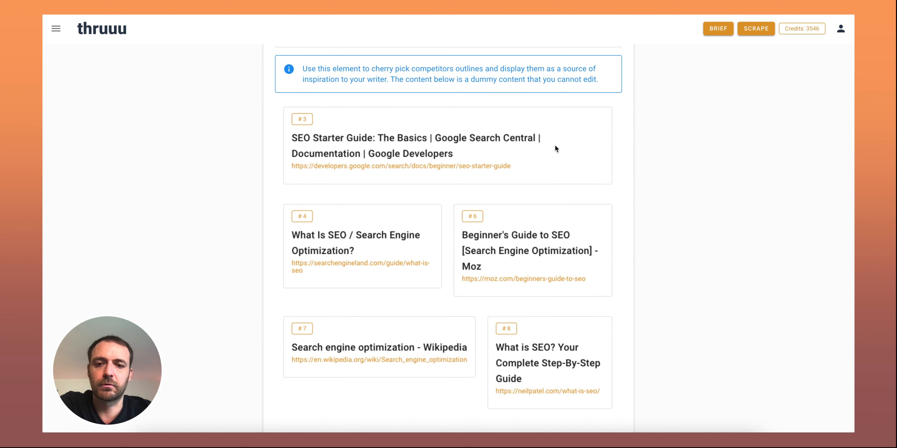
scroll(555, 146, "down", 5)
scroll(555, 145, "down", 4)
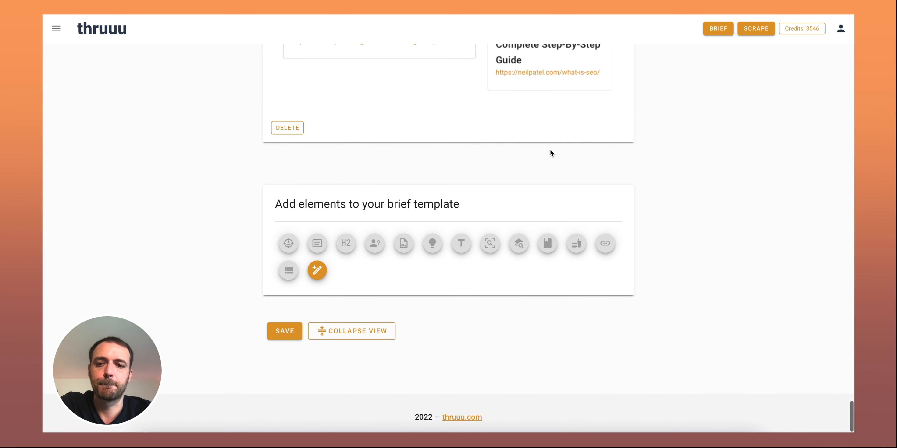
left_click(317, 271)
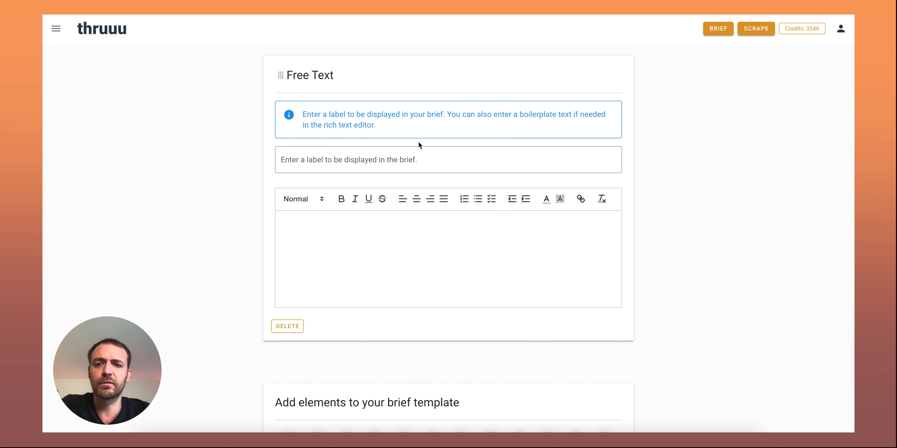
Label the Free Text element "Project Requirements"
left_click(369, 160)
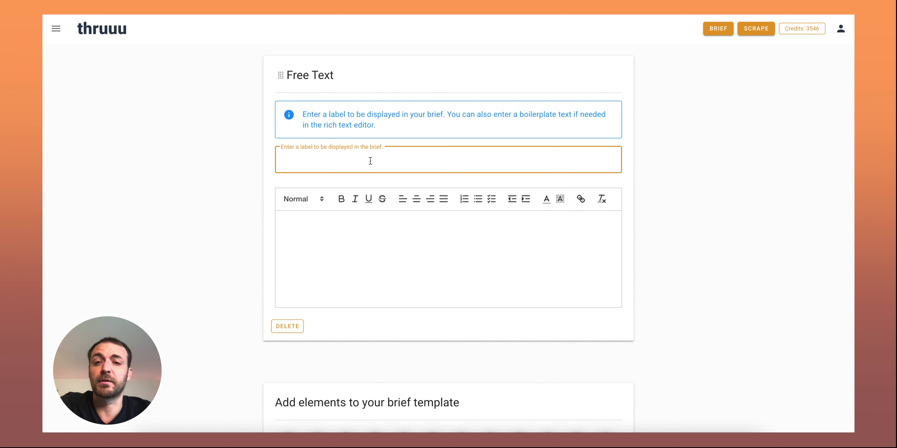
type("P")
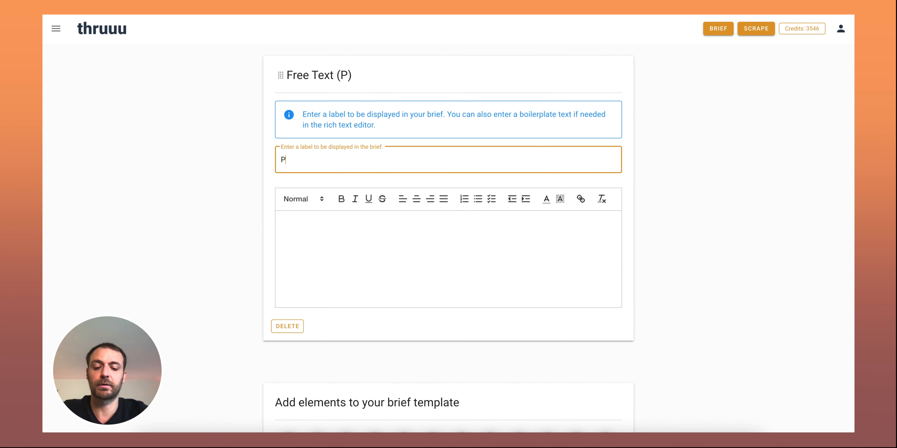
type("roject Requirements")
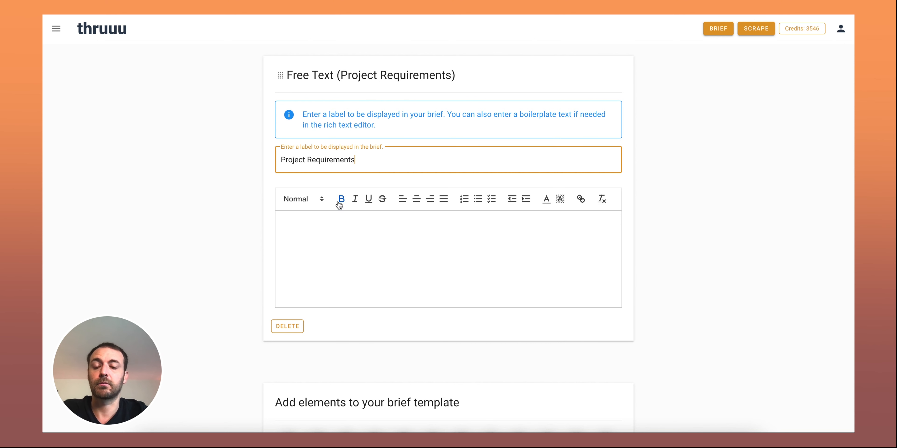
Write the intro line "In every page you must incude:" as boilerplate text in the Project Requirements element
left_click(304, 242)
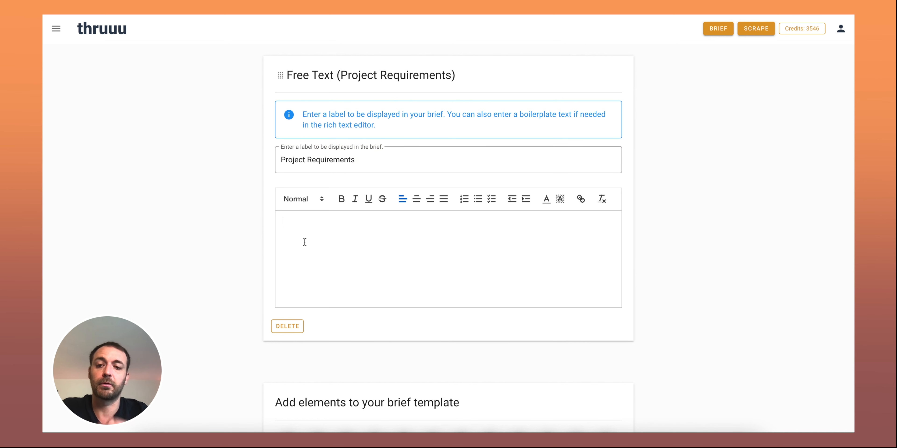
type("In ev")
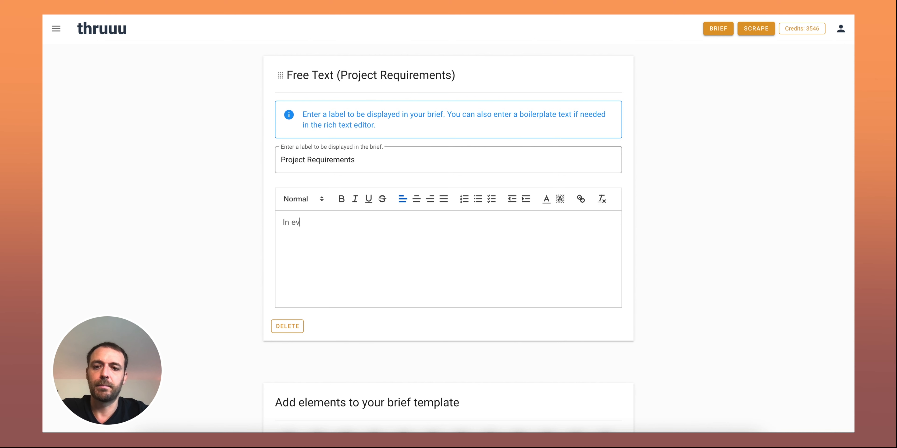
type("ery page you m")
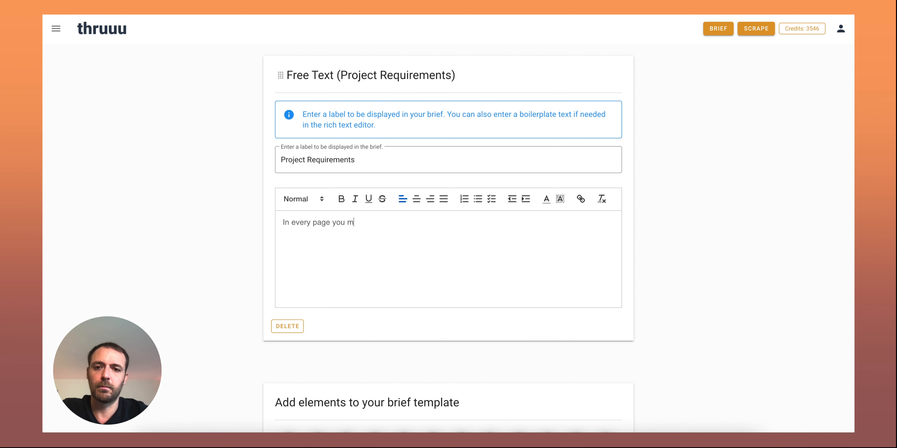
type("ust i")
key("BackSpace")
type("ust inc")
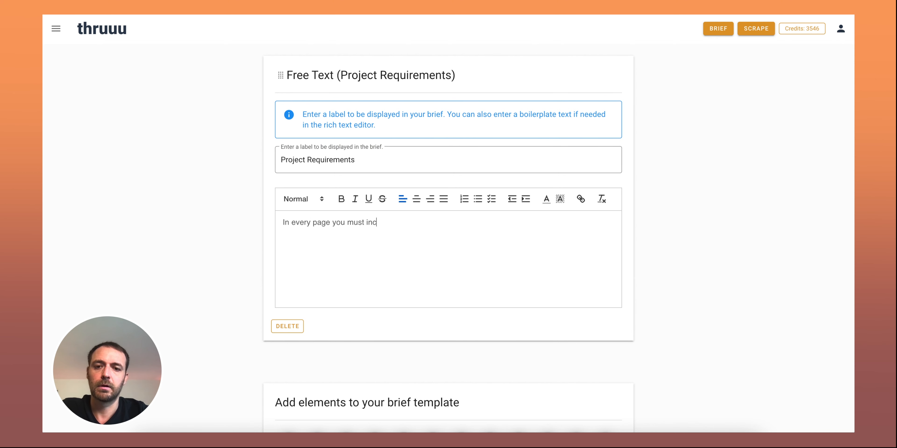
type("ude:")
Add a bulleted list with the items thruuu, serp and google below the intro line
key("Return")
type("- thruuu")
key("Return")
type("serp")
key("Return")
type("google")
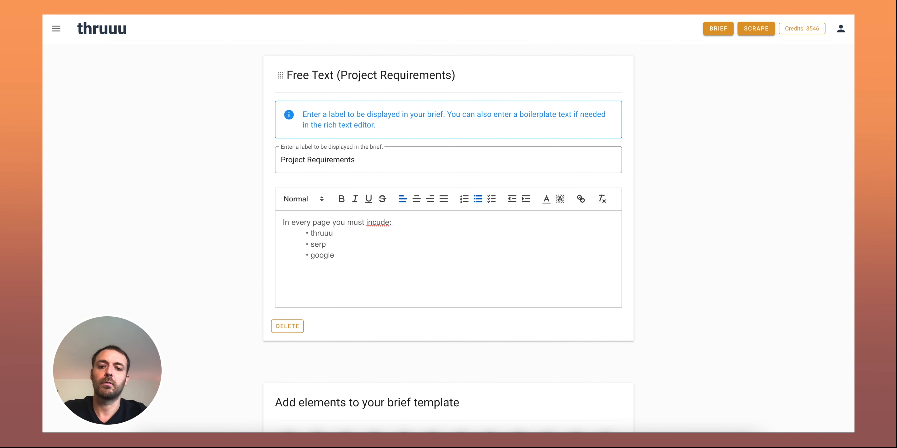